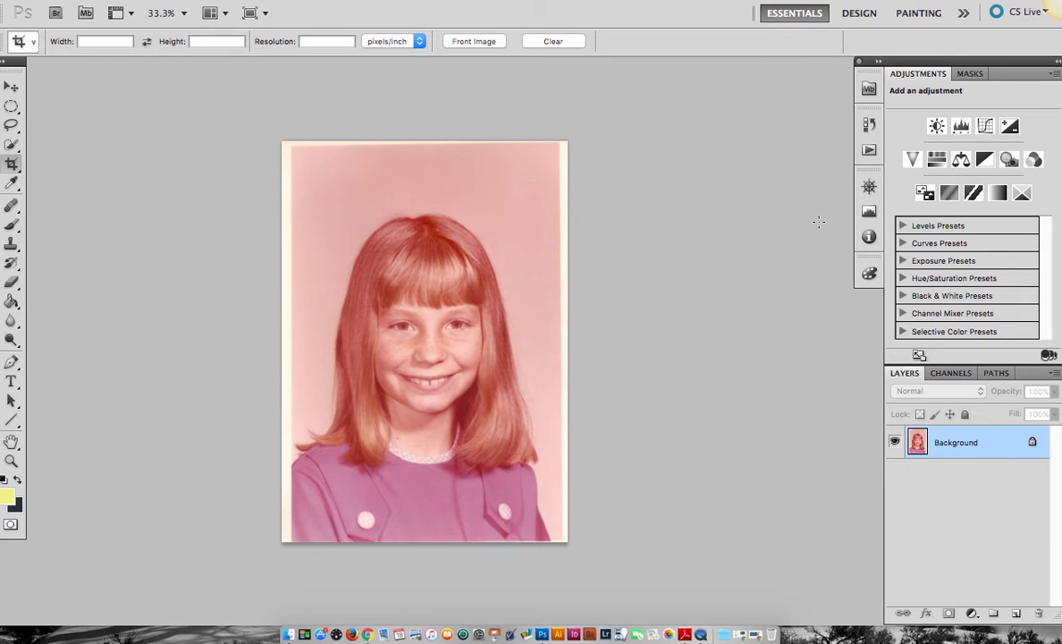
Step: Add a Curves adjustment layer with the RGB black point at input 32 and a midtone point at input 128, output 130
click(987, 130)
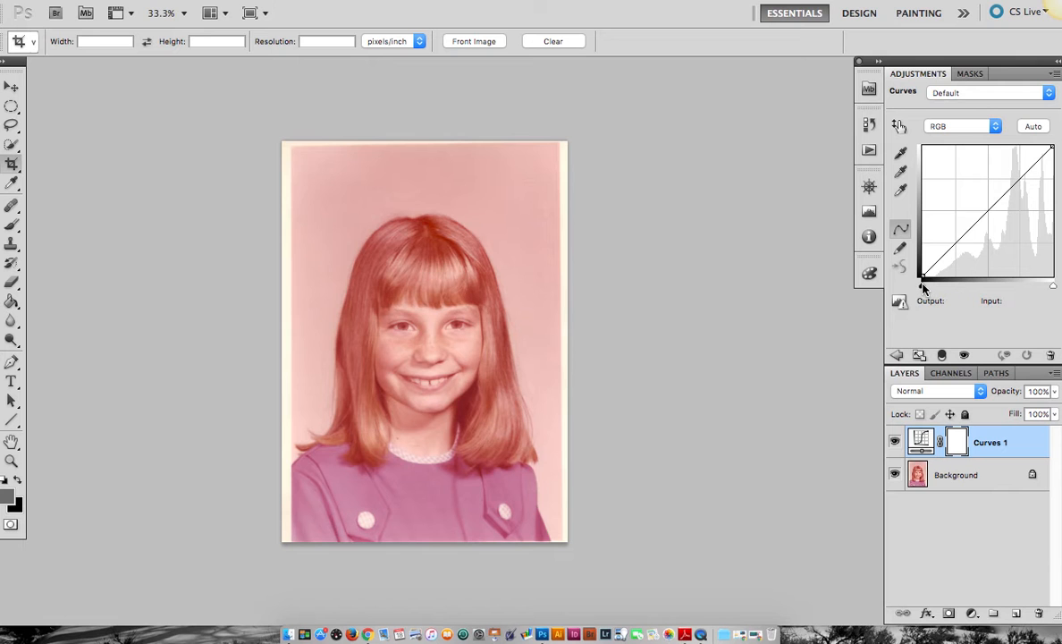
drag(924, 284, 939, 290)
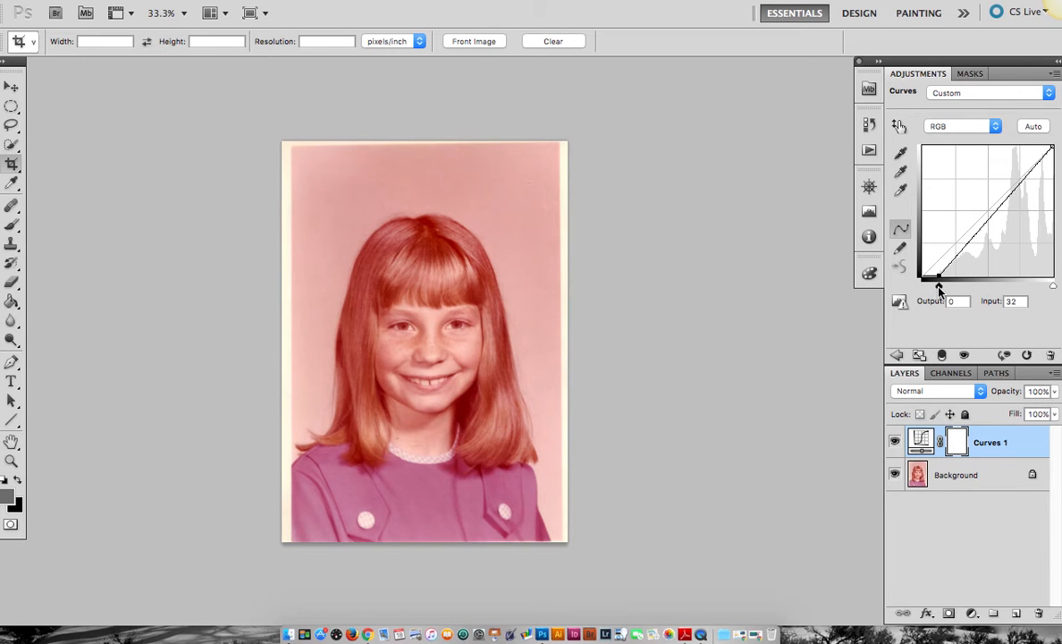
drag(993, 218, 989, 209)
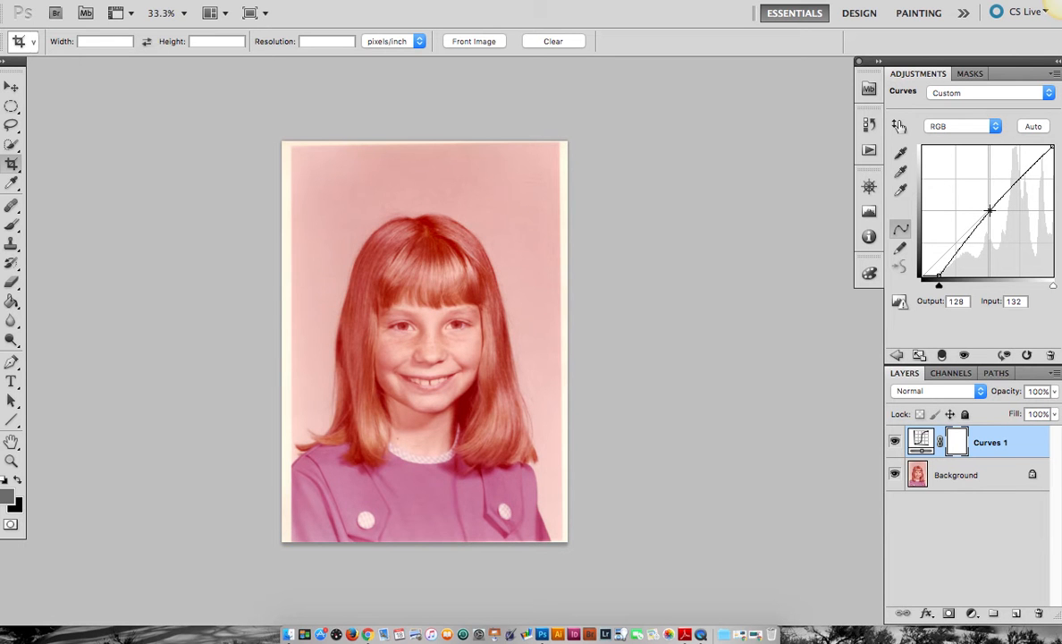
drag(989, 211, 988, 209)
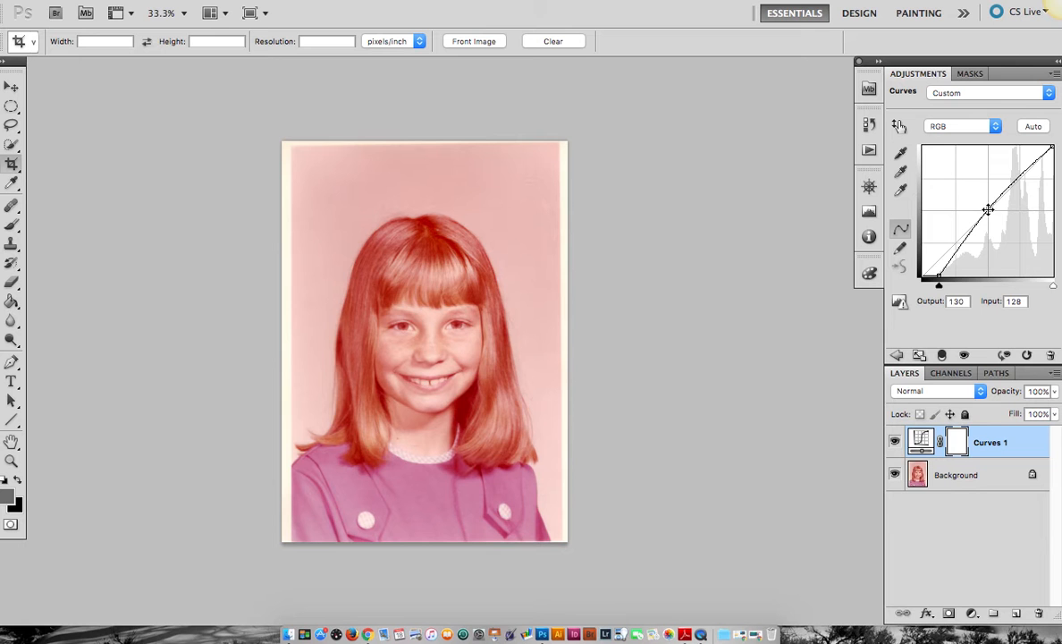
click(897, 355)
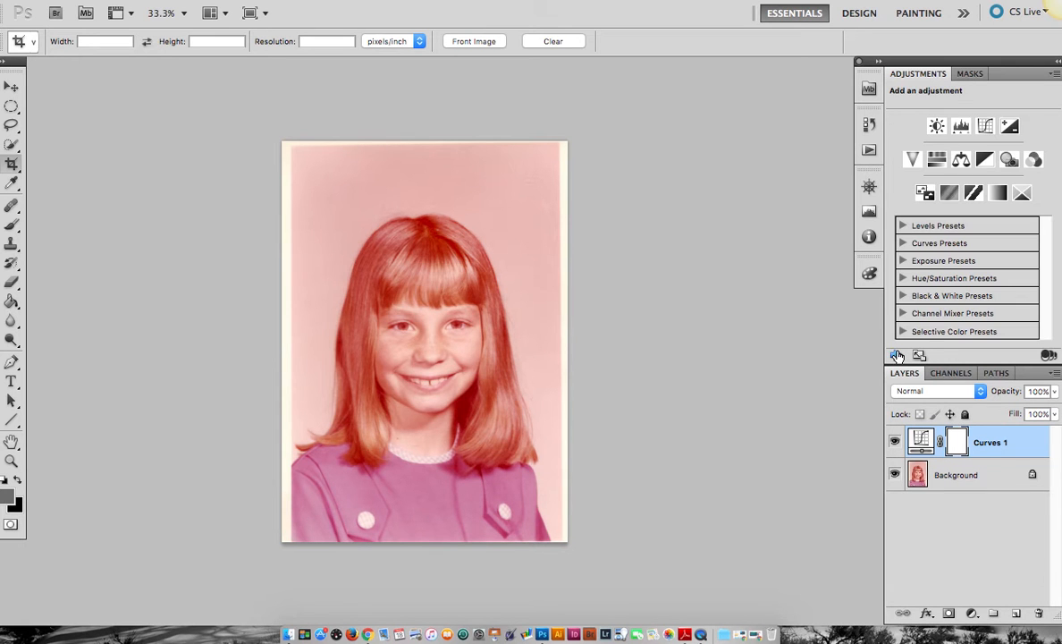
Step: Add a Color Balance adjustment layer with midtones at -74 on Cyan–Red, shifted slightly toward green and blue
click(961, 164)
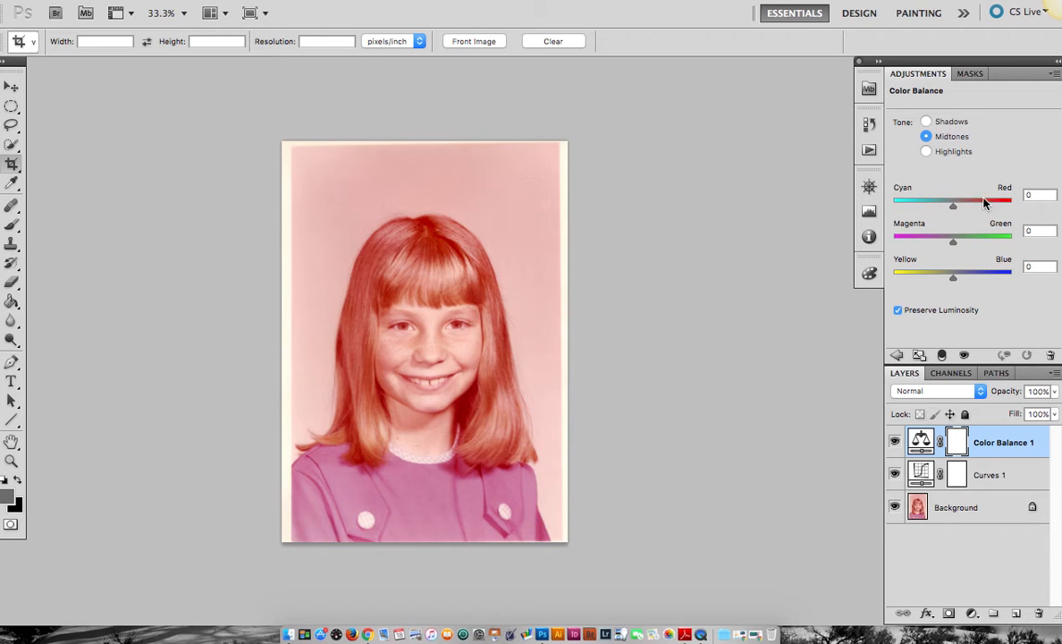
drag(954, 207, 909, 209)
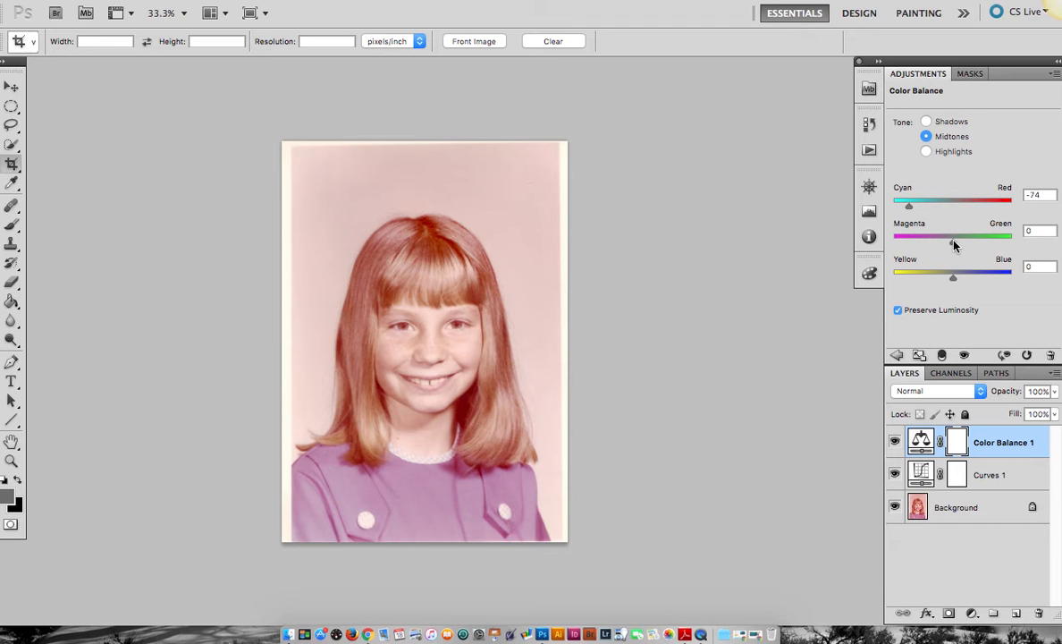
click(953, 241)
drag(957, 246, 958, 252)
drag(953, 281, 956, 283)
Step: Set the Color Balance shadows to -67 on Cyan–Red and fine-tune their green and yellow balance
click(926, 122)
drag(953, 209, 913, 209)
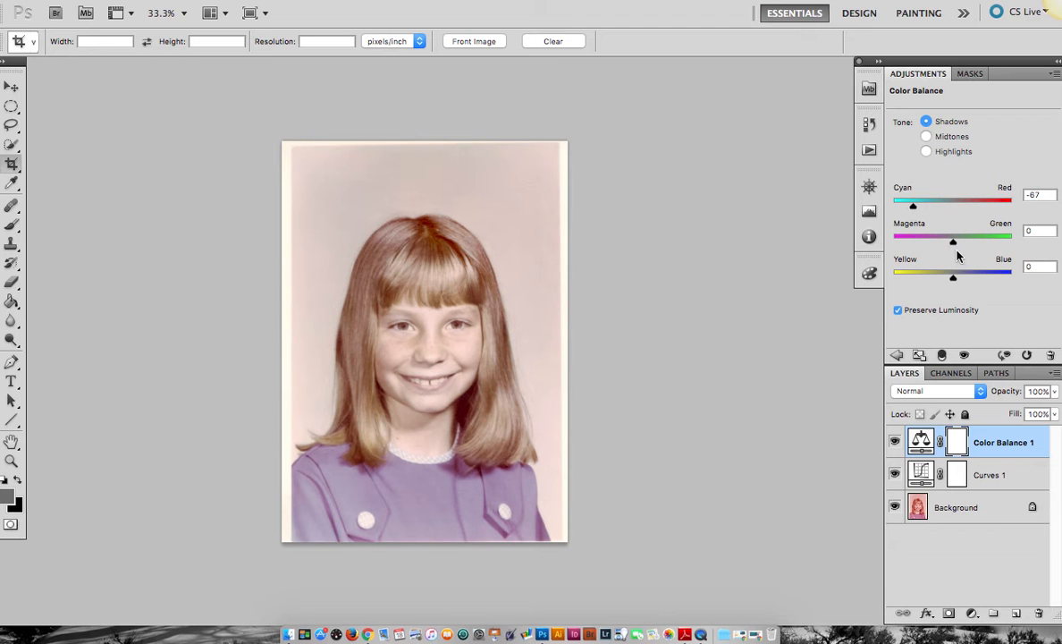
drag(954, 247, 956, 248)
mouse_move(956, 280)
mouse_down()
mouse_move(945, 277)
mouse_move(953, 282)
mouse_up()
drag(953, 282, 951, 282)
Step: Fine-tune the Color Balance highlights on all three sliders, shifting them slightly toward blue
click(926, 152)
mouse_move(954, 246)
mouse_down()
mouse_move(963, 246)
mouse_move(953, 249)
mouse_up()
drag(953, 209, 950, 209)
drag(951, 211, 952, 211)
drag(952, 283, 960, 283)
mouse_move(958, 283)
mouse_down()
mouse_move(977, 282)
mouse_move(956, 283)
mouse_up()
Step: Shift the Color Balance shadows slightly further toward cyan and finish the adjustment
click(927, 123)
drag(915, 209, 908, 209)
click(897, 355)
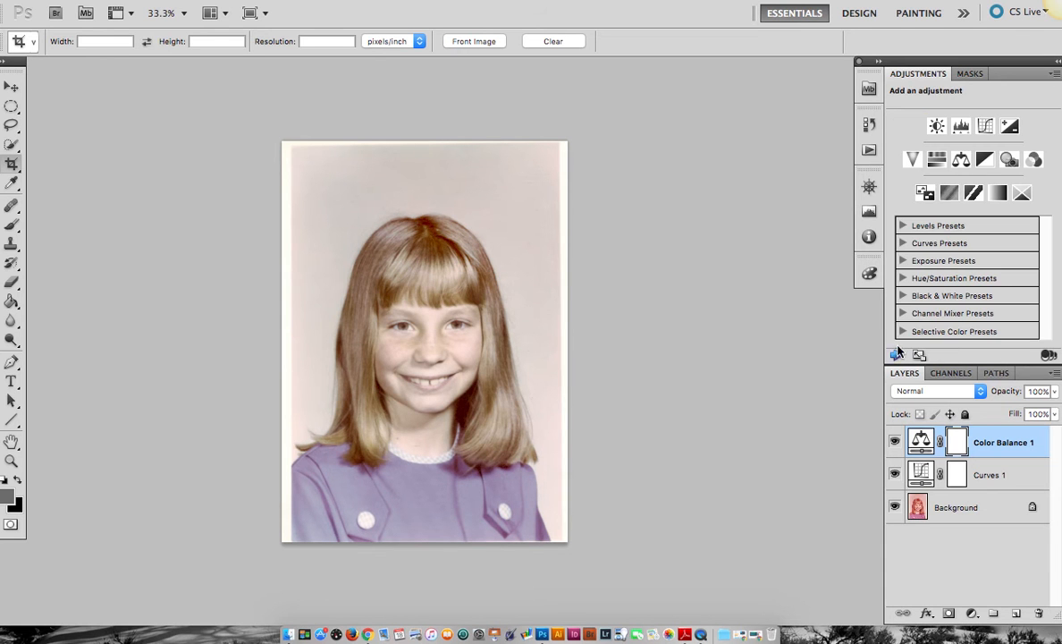
Step: Add a second Curves layer and set its Red channel's black point to input 39 and midtone point to input 125, output 120
click(986, 127)
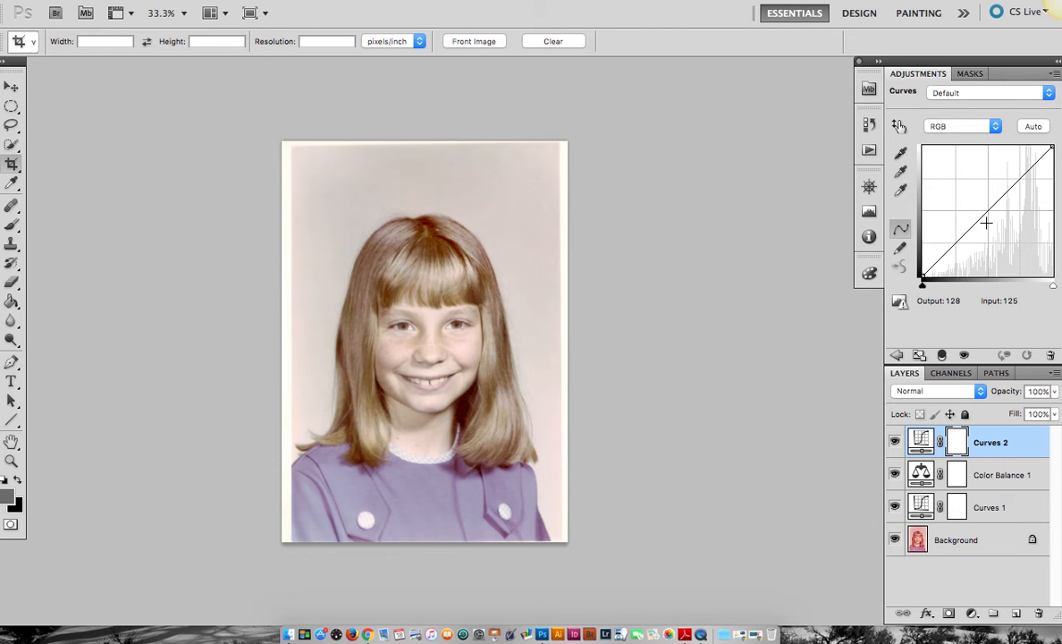
click(978, 127)
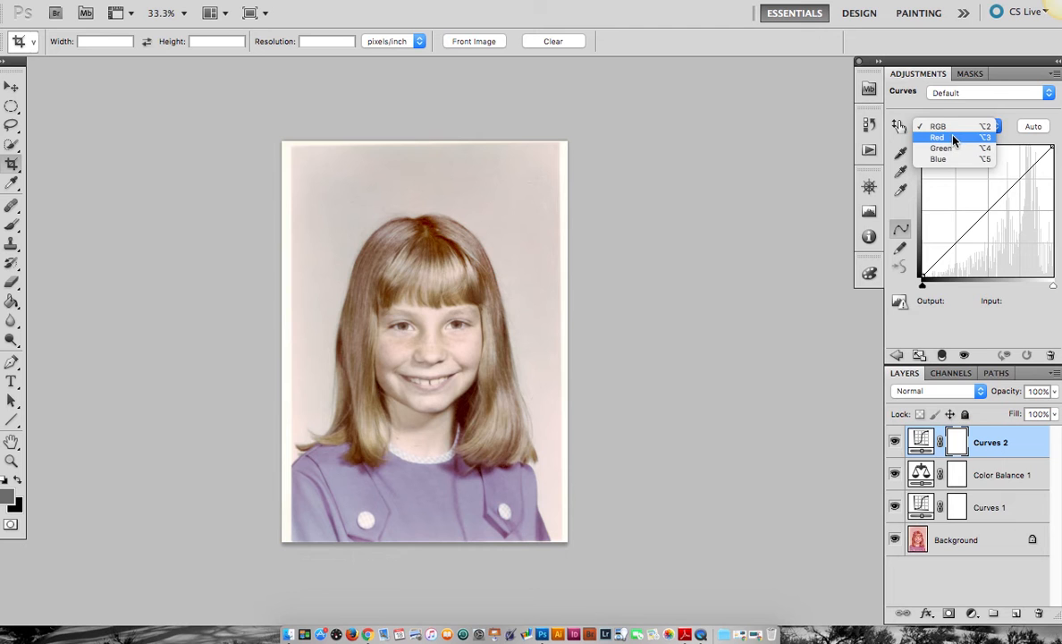
click(961, 139)
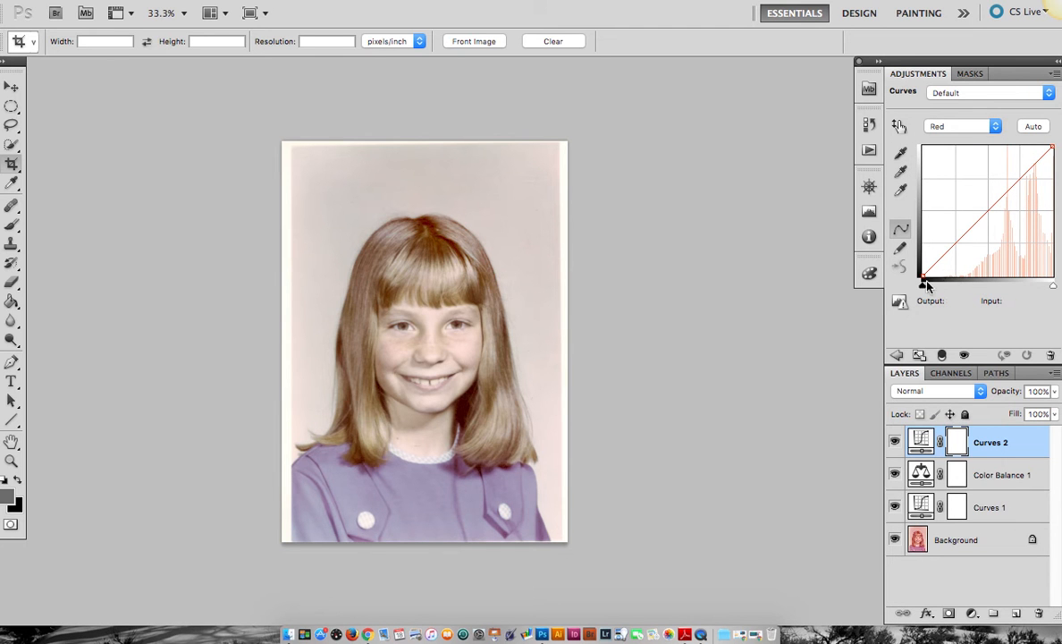
drag(925, 287, 942, 287)
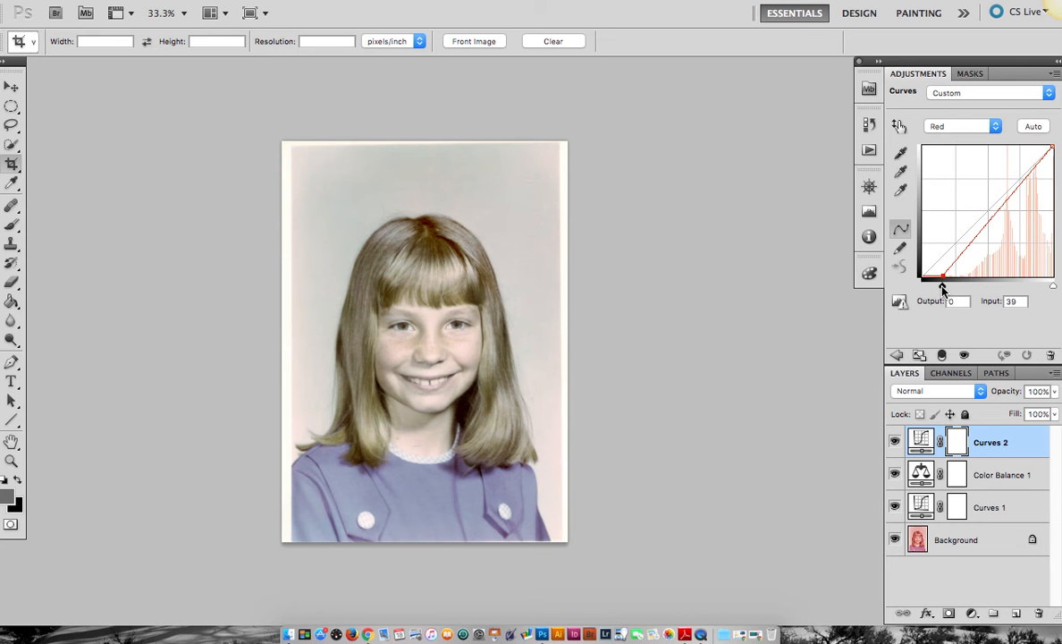
drag(990, 221, 985, 215)
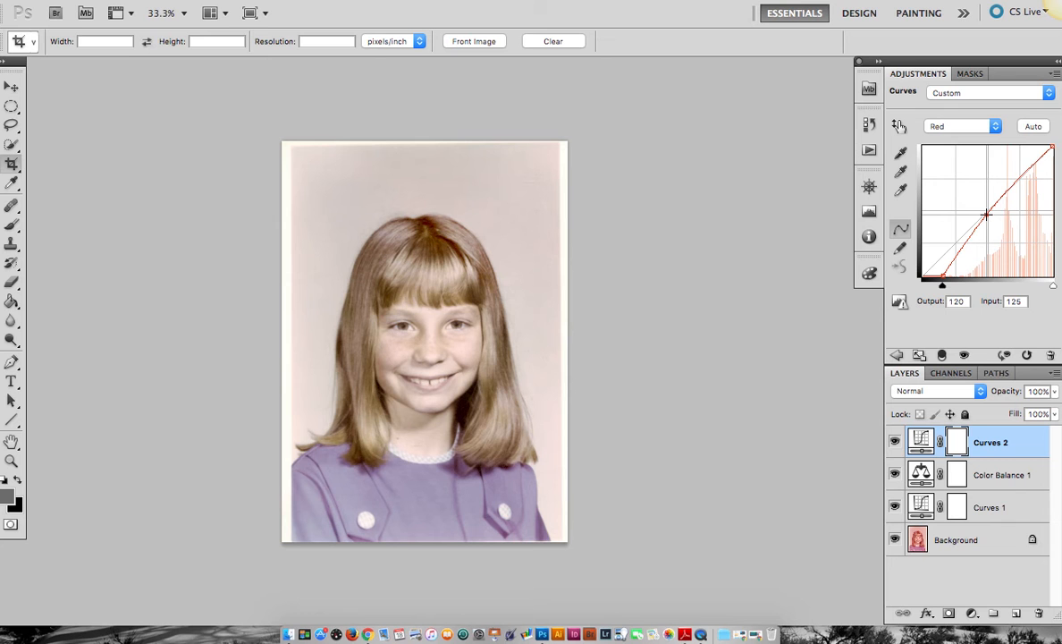
Step: Adjust the Green channel's curve with a midtone point at input 122, output 120, and the black point at input 8
click(976, 126)
click(975, 137)
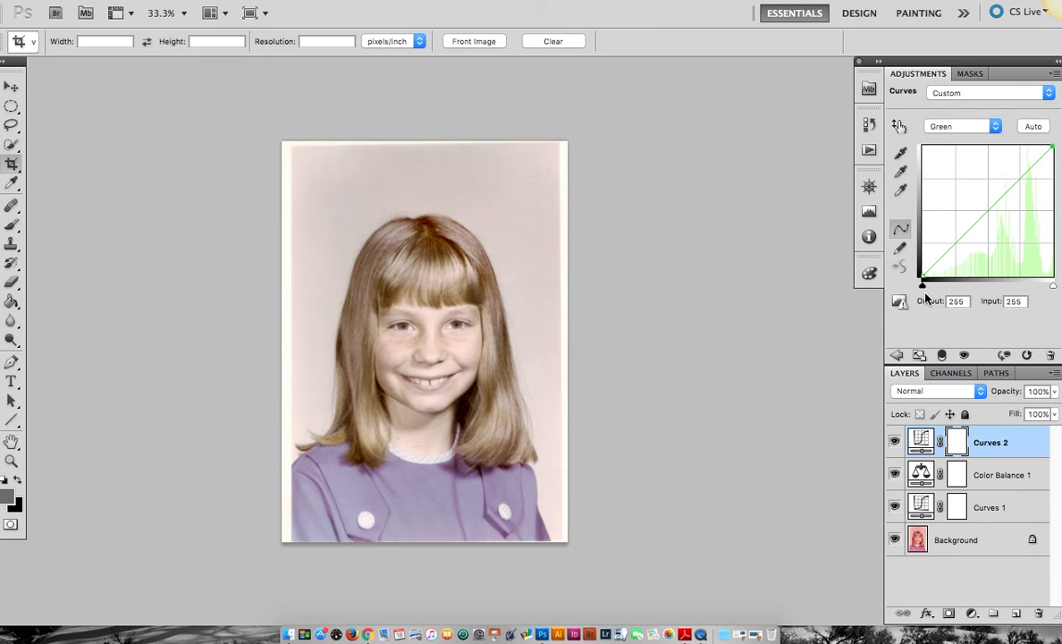
drag(921, 283, 934, 287)
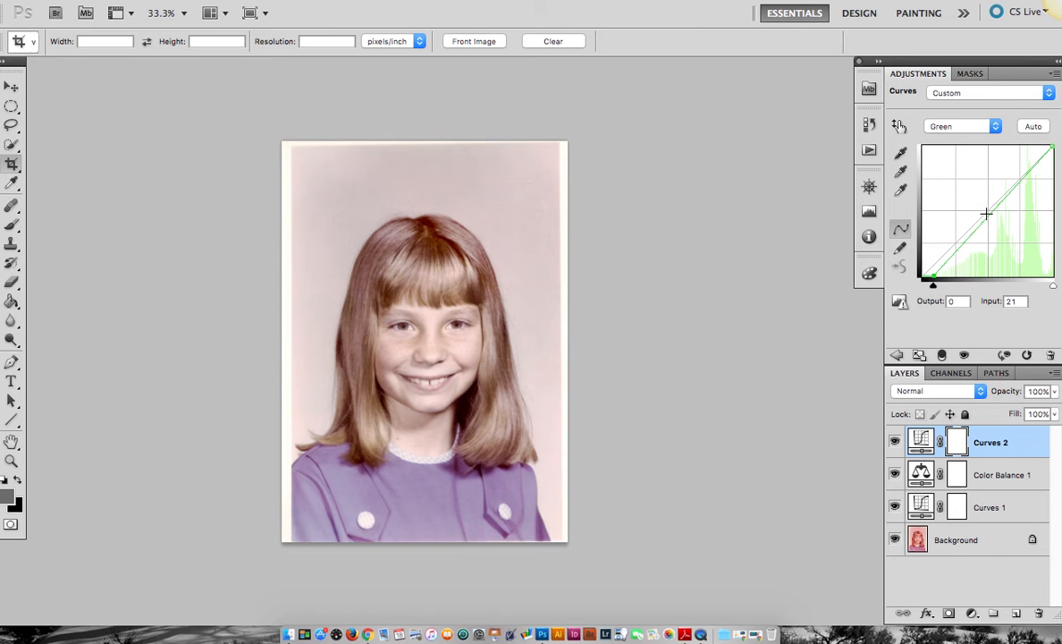
drag(989, 215, 984, 215)
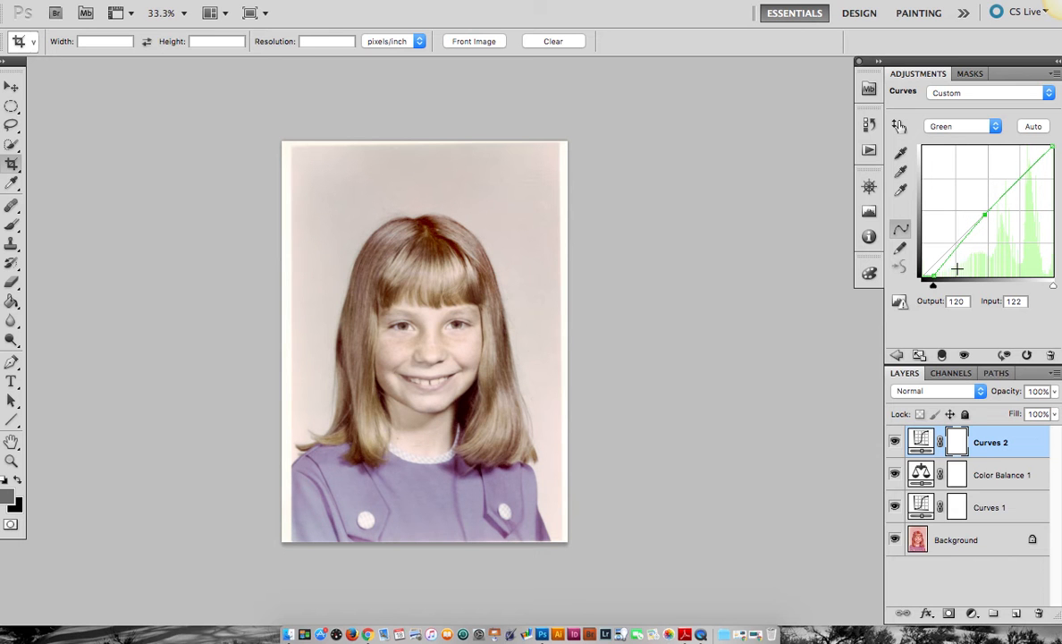
click(930, 286)
drag(930, 286, 926, 289)
Step: Lower the Blue channel's curve slightly with a midtone point at input 125, output 122, and finish the adjustment
click(962, 126)
click(946, 139)
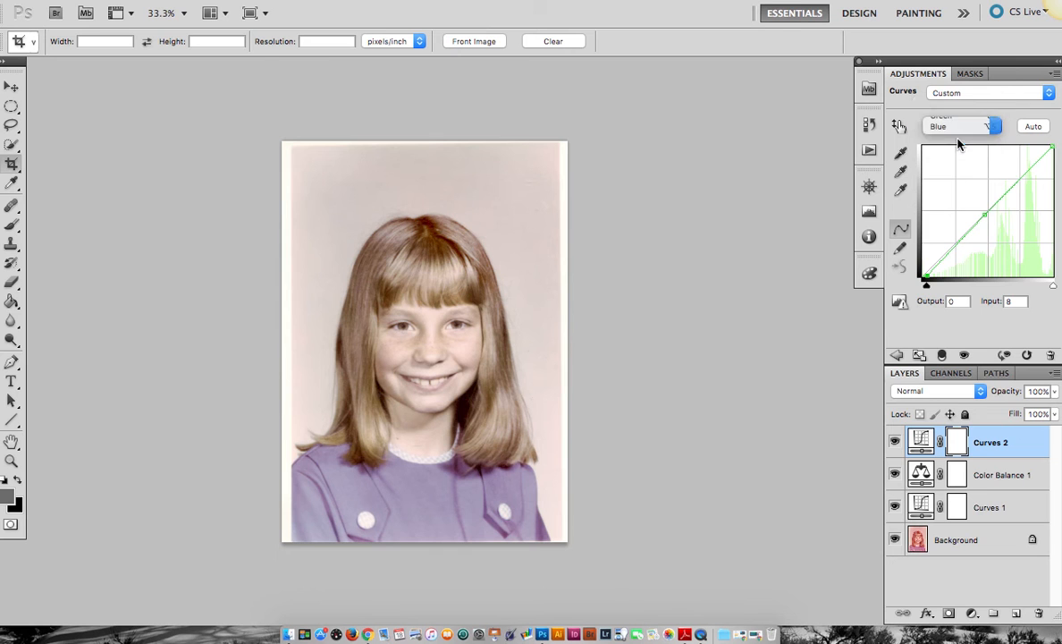
click(988, 212)
drag(989, 212, 986, 214)
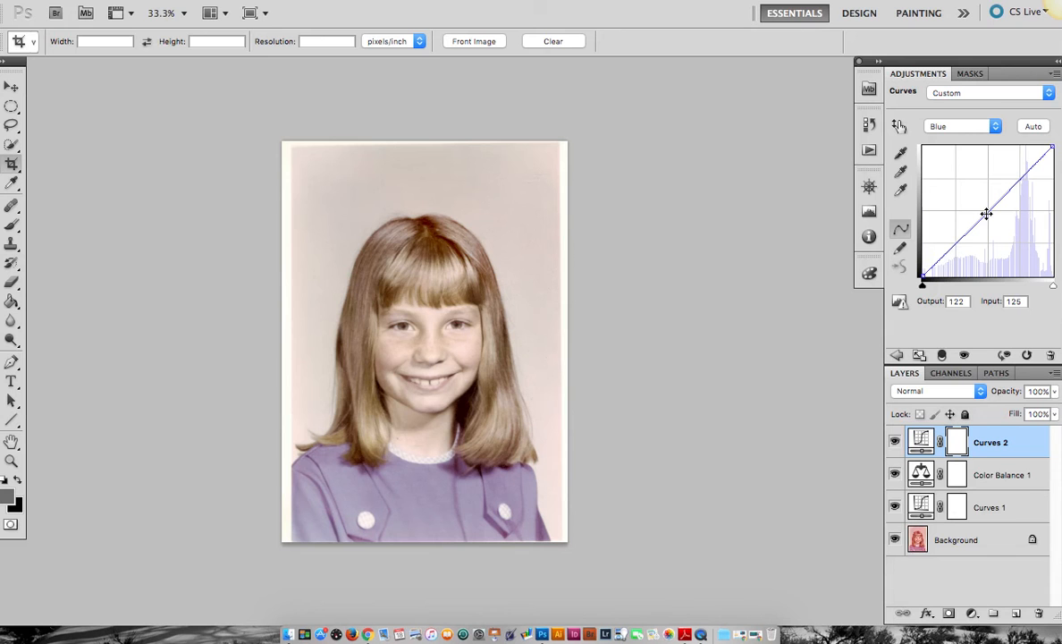
click(895, 356)
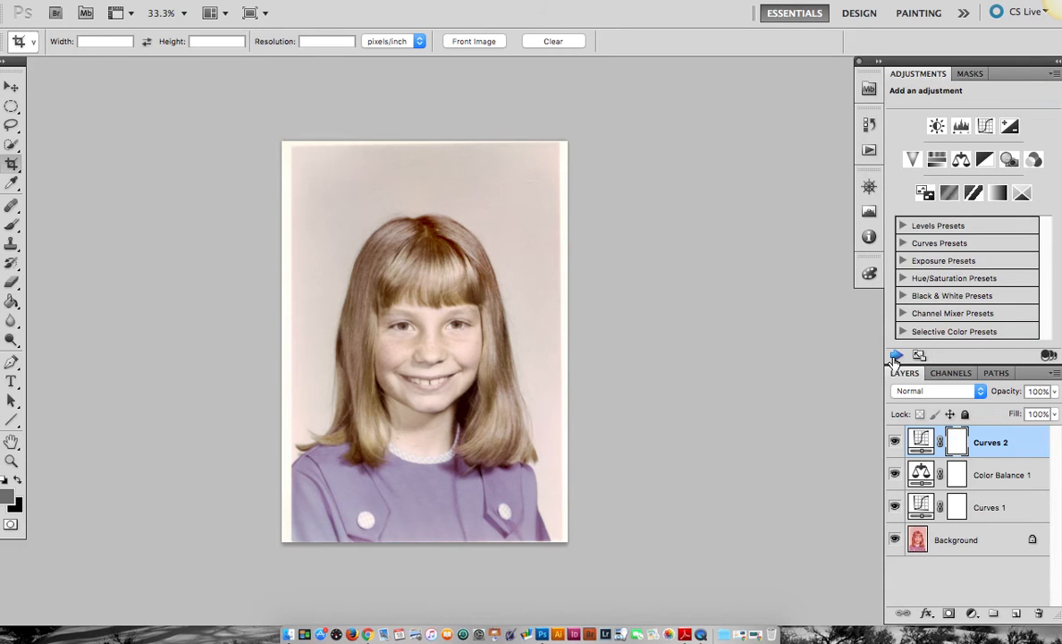
Step: Add a Vibrance adjustment layer with Vibrance +12 and Saturation +16
click(911, 159)
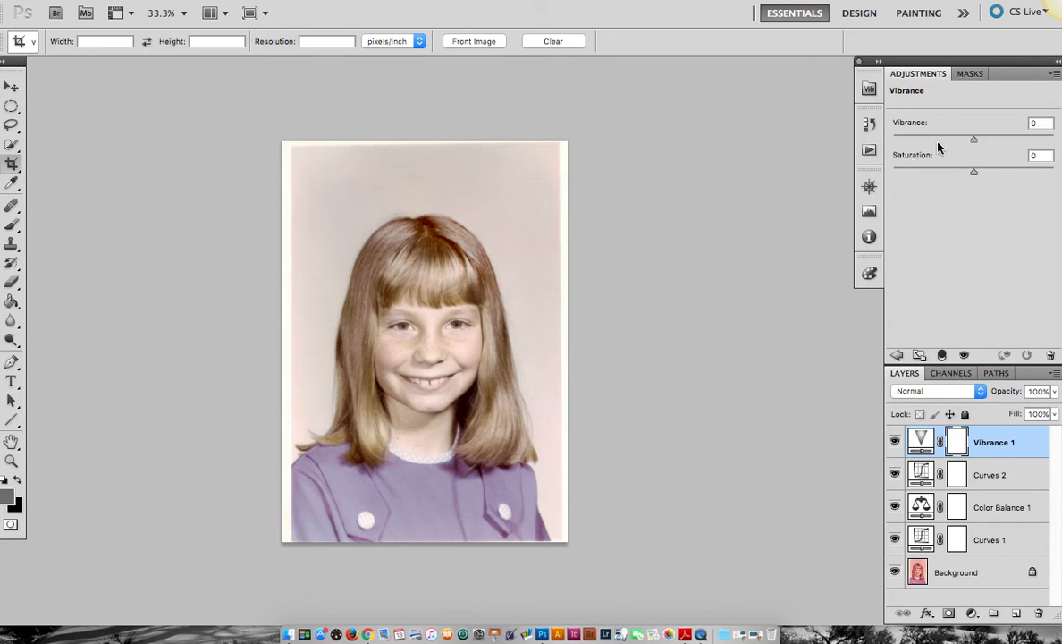
mouse_move(974, 143)
mouse_down()
mouse_move(1024, 143)
mouse_move(961, 145)
mouse_move(982, 148)
mouse_up()
drag(983, 148, 986, 175)
click(897, 355)
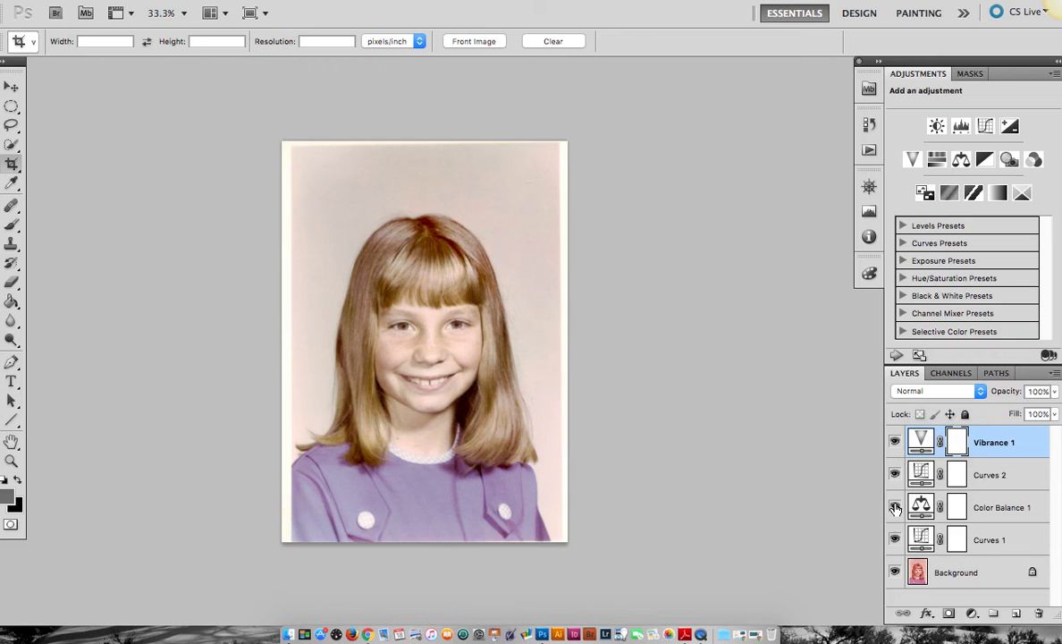
Step: Hide and reshow all four adjustment layers to compare before and after, and cycle the screen modes through full screen back to standard
drag(894, 444, 896, 541)
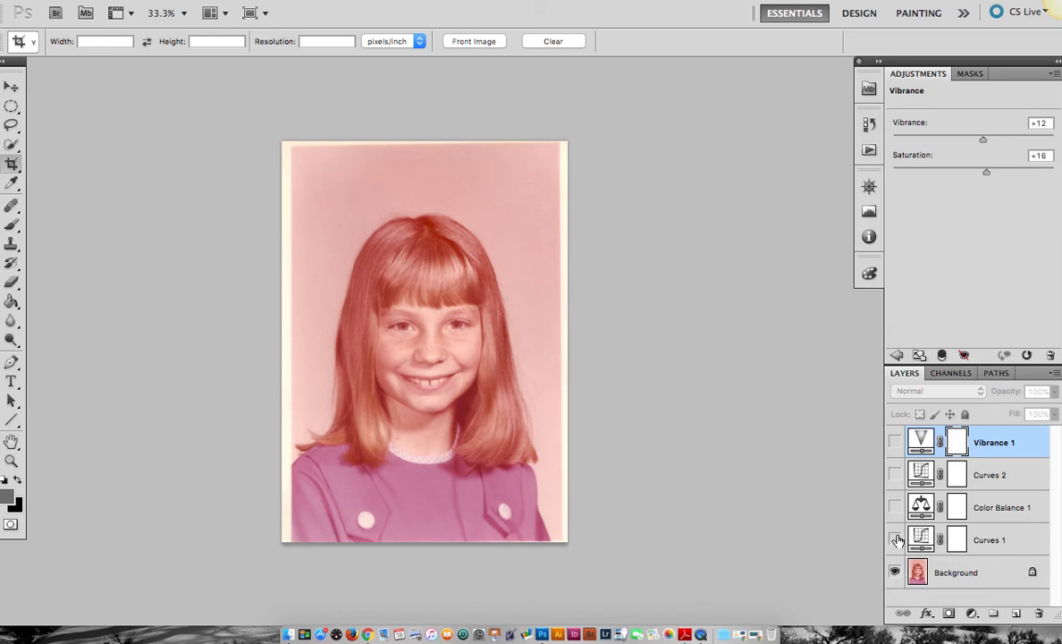
drag(897, 543, 896, 440)
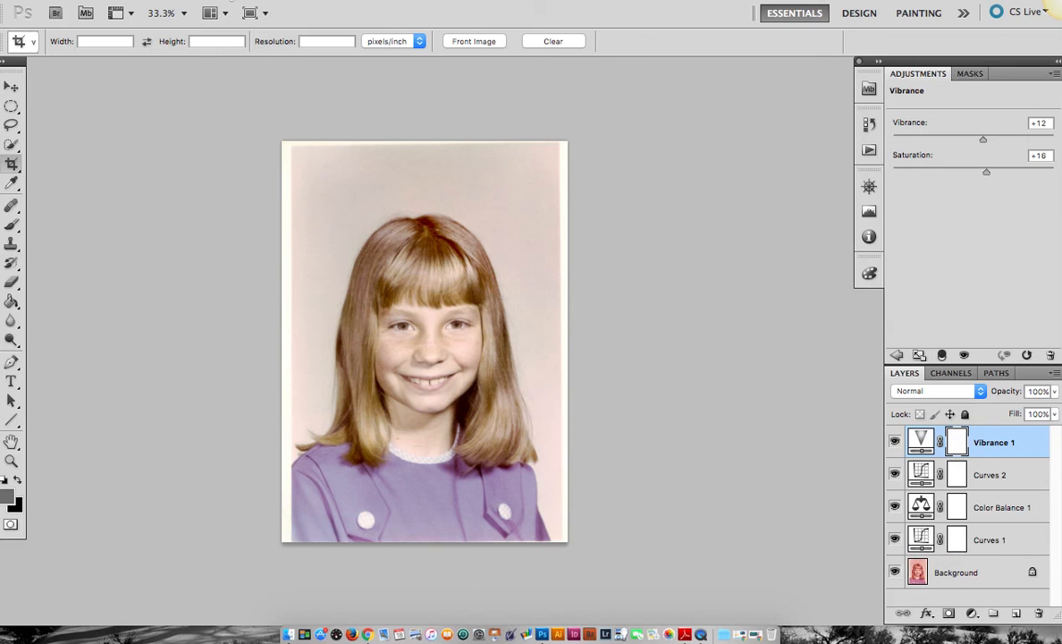
click(226, 0)
click(226, 1)
key(f)
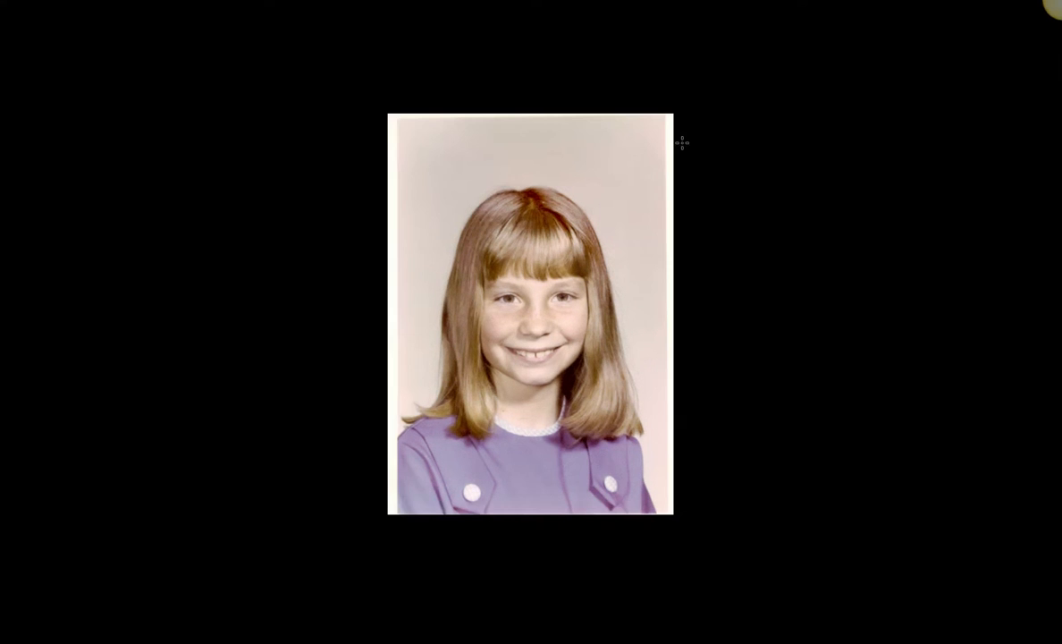
key(f)
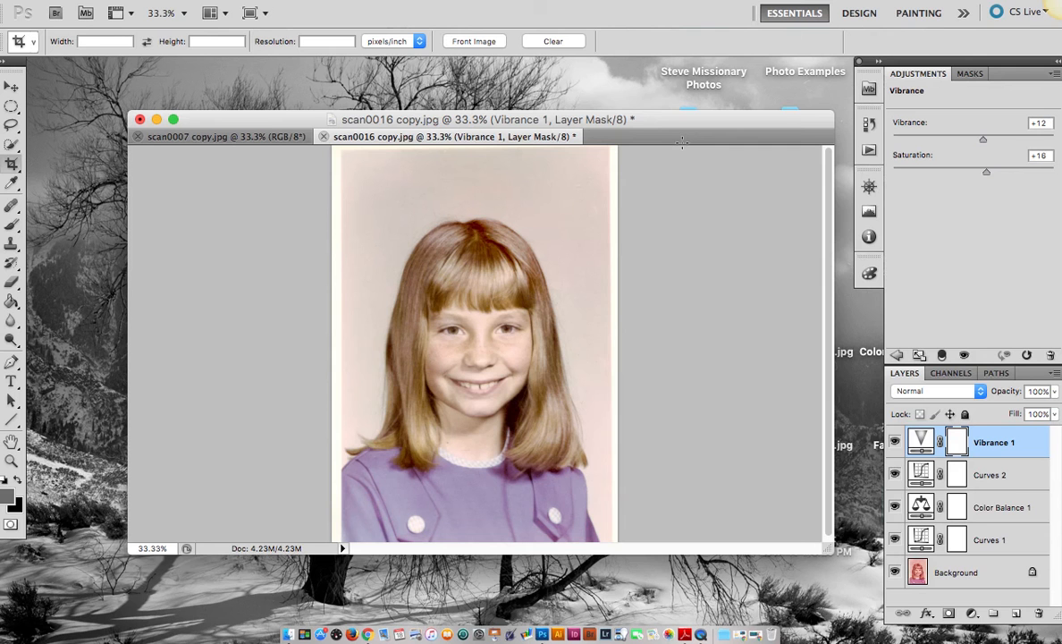
click(591, 84)
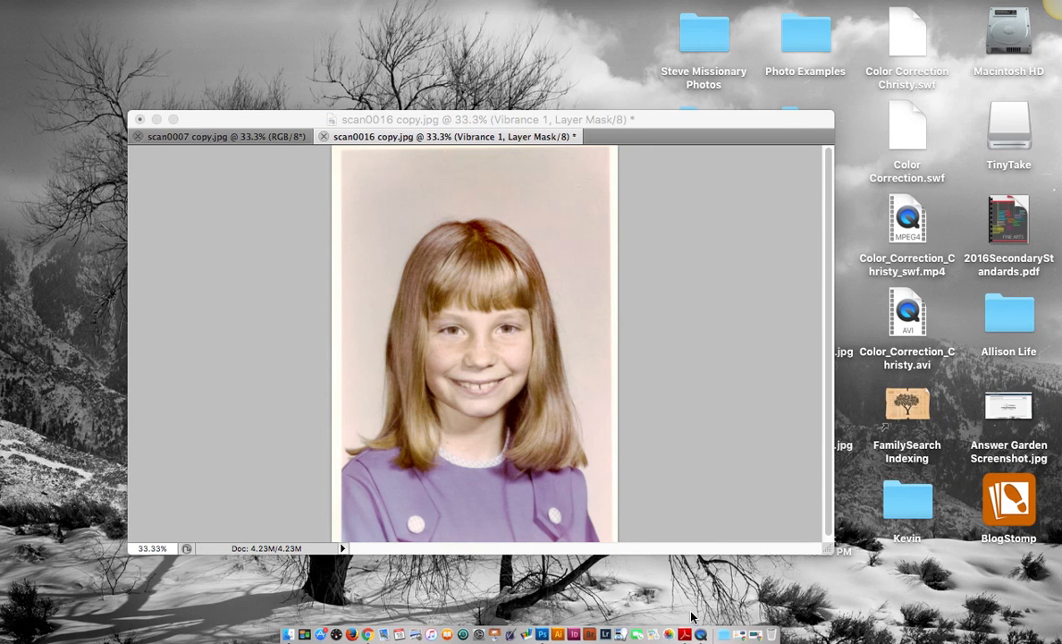